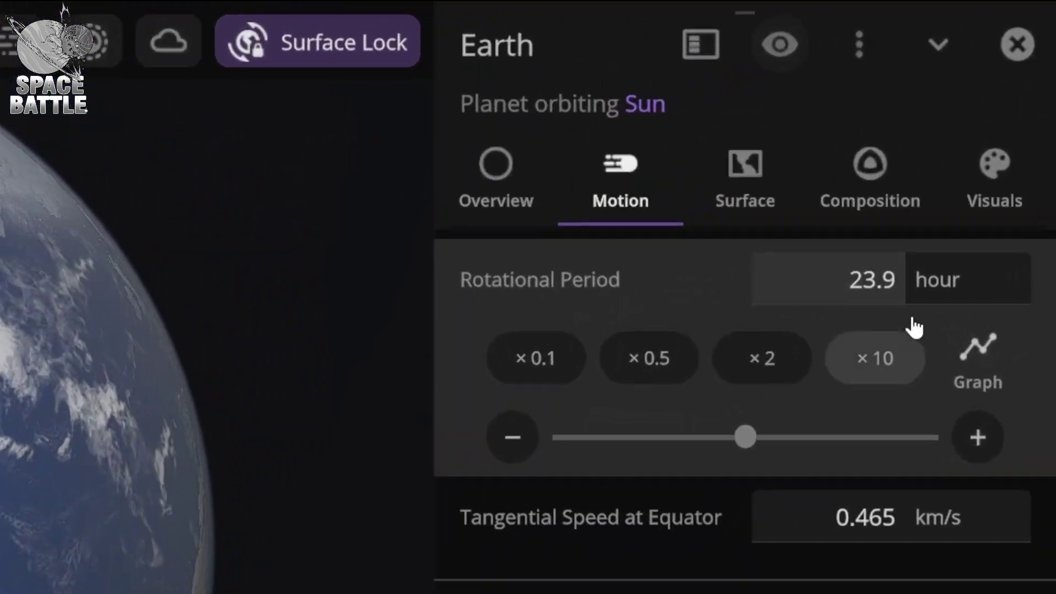
Step: Set Earth's rotational period to 22 hours
{"action": "left_click", "coordinate": [803, 278]}
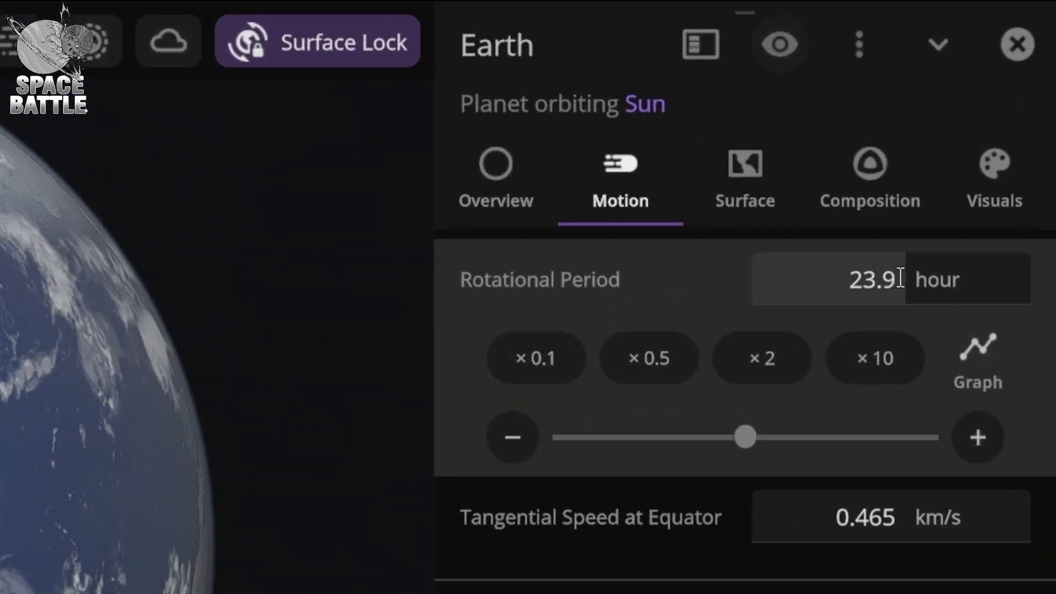
{"action": "double_click", "coordinate": [792, 273]}
{"action": "type", "text": "22"}
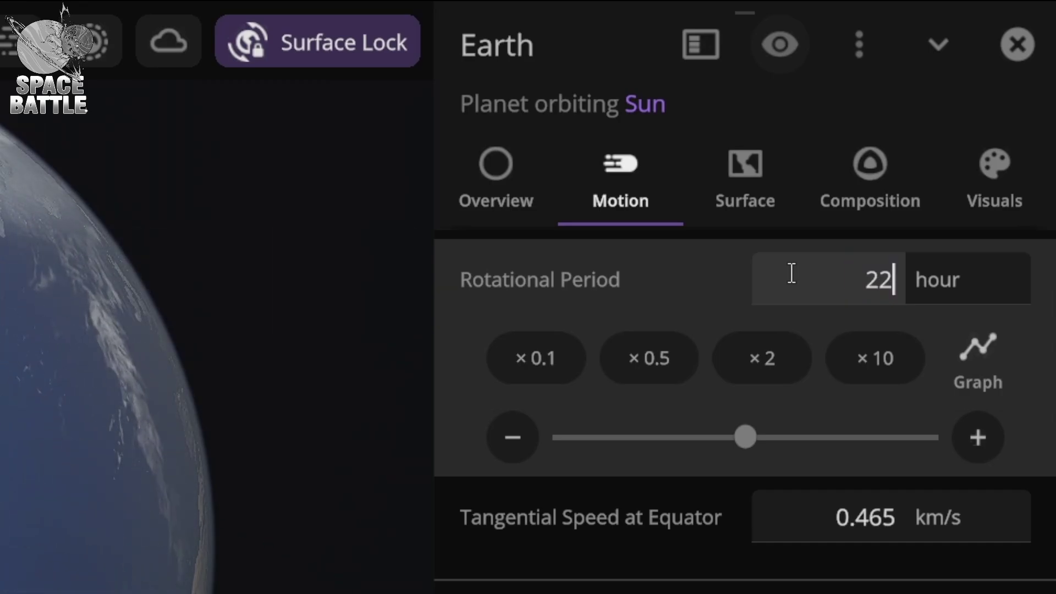
{"action": "key", "text": "Return"}
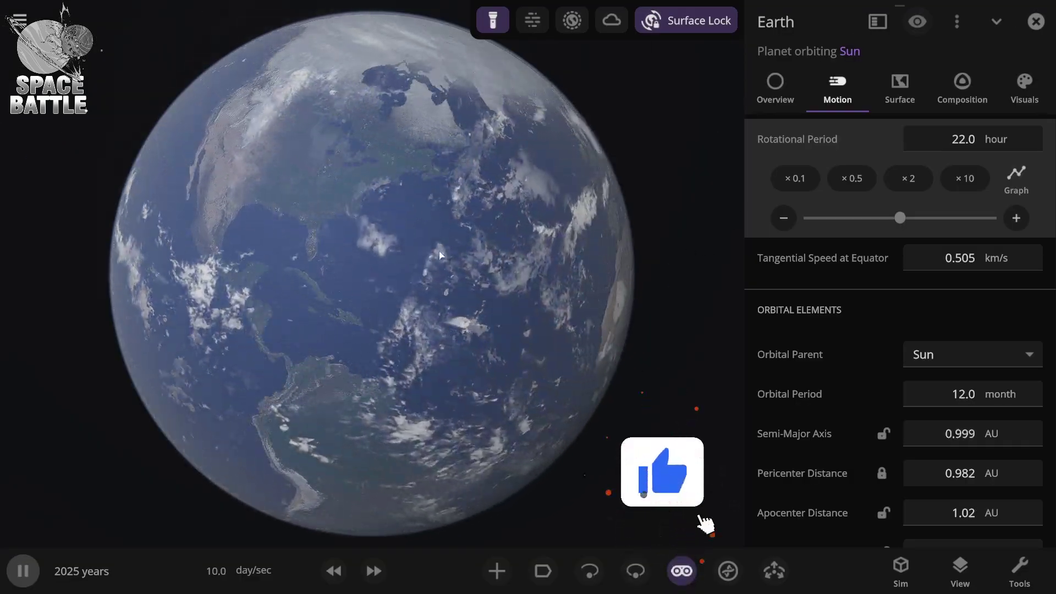
Step: Hide Earth's atmosphere and clouds and inspect the bare surface from North America to Australia
{"action": "left_click", "coordinate": [570, 23]}
{"action": "left_click", "coordinate": [611, 20]}
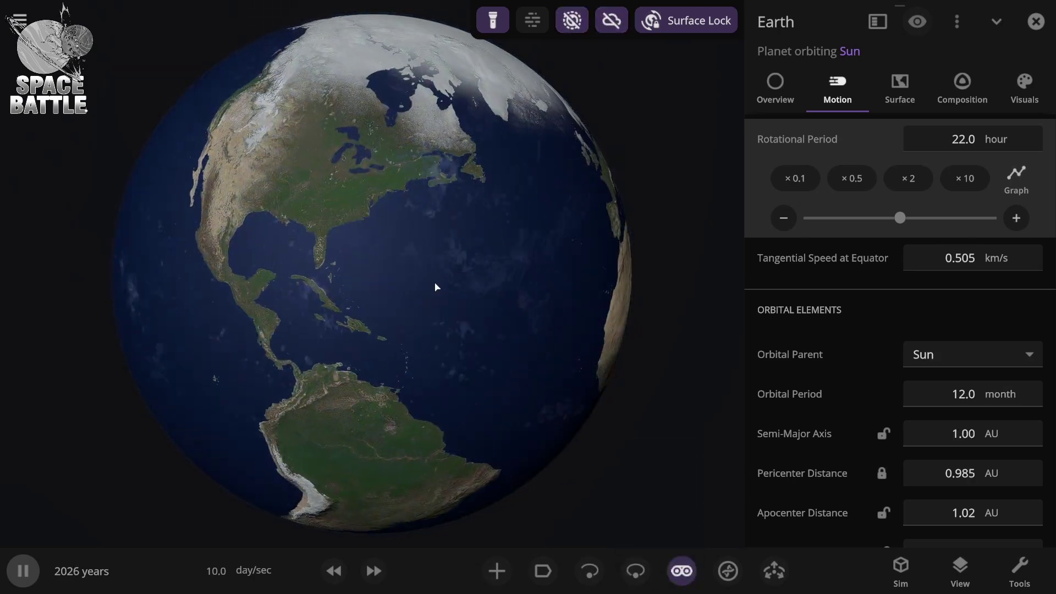
{"action": "scroll", "coordinate": [443, 293], "scroll_direction": "up", "scroll_amount": 5}
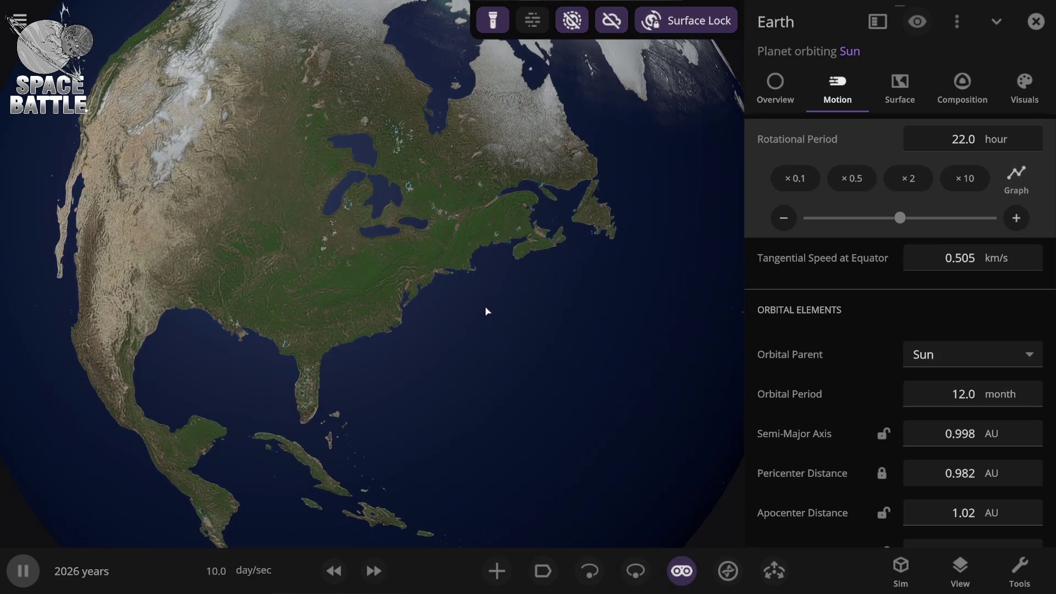
{"action": "left_click_drag", "start_coordinate": [486, 311], "coordinate": [507, 293]}
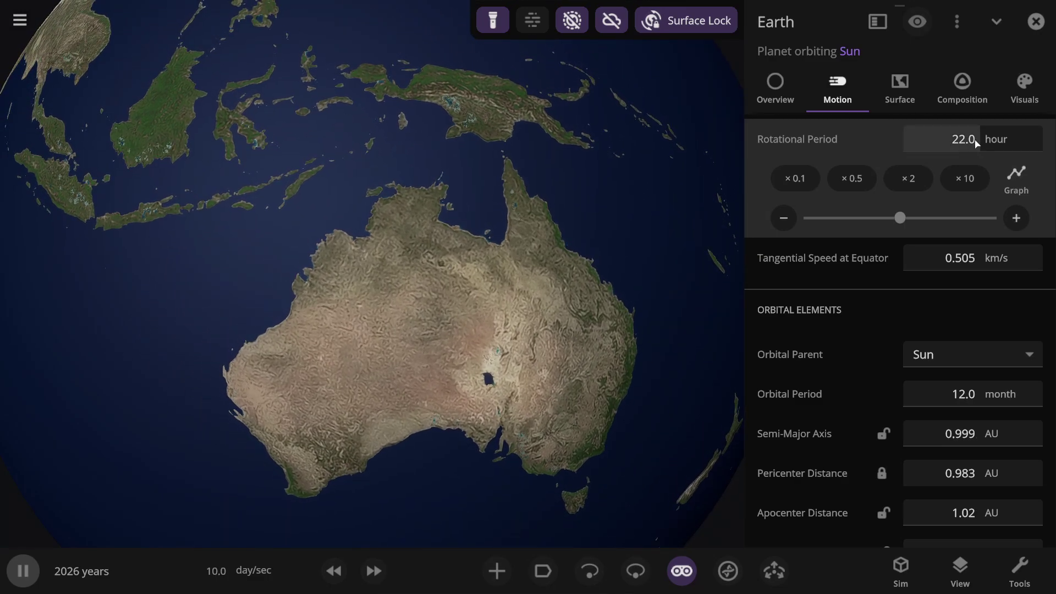
Step: Set Earth's rotational period to 20 hours
{"action": "left_click", "coordinate": [926, 142]}
{"action": "type", "text": "20"}
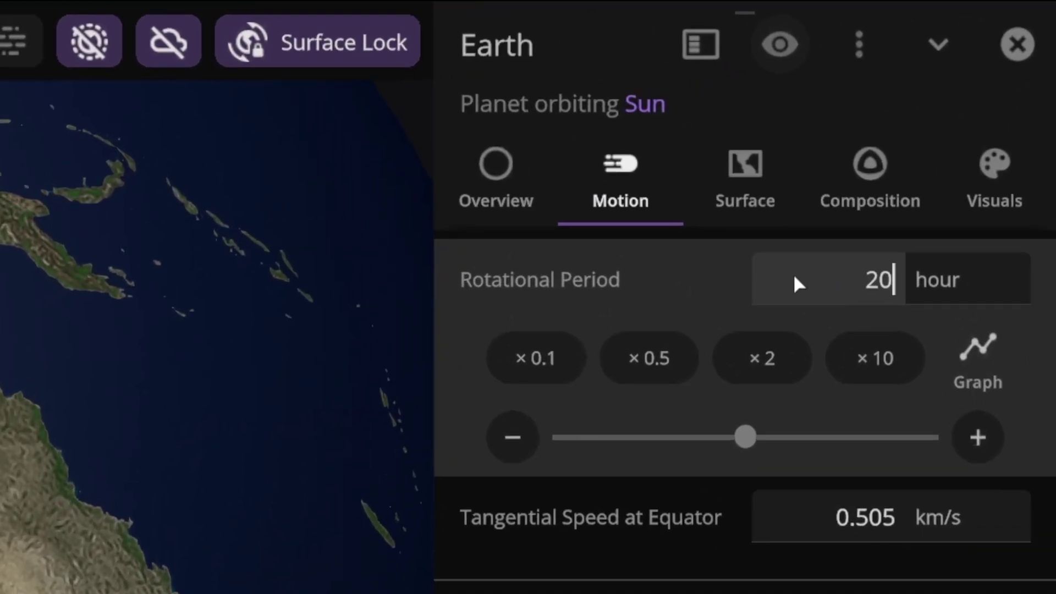
{"action": "key", "text": "Return"}
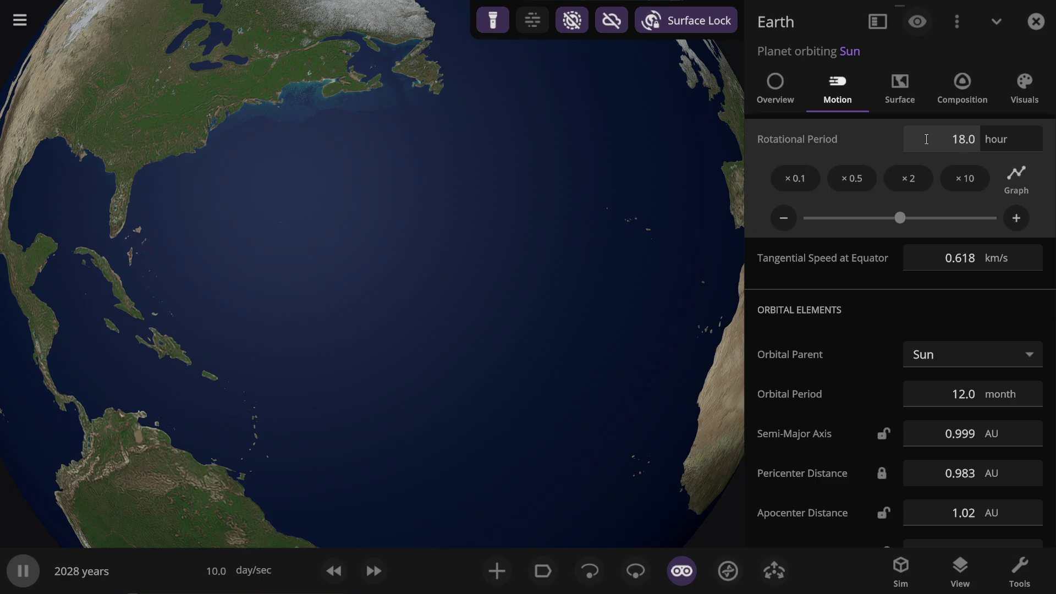
Step: Examine the coastlines of North America, Africa and the Middle East at the 18-hour rotational period
{"action": "left_click_drag", "start_coordinate": [303, 250], "coordinate": [415, 287]}
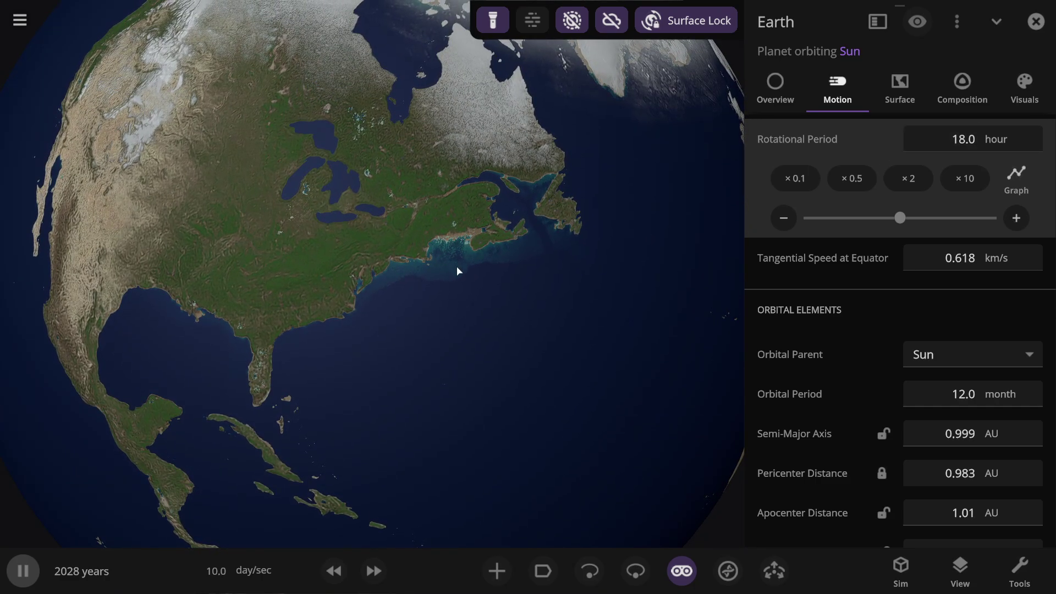
{"action": "left_click_drag", "start_coordinate": [458, 271], "coordinate": [447, 254]}
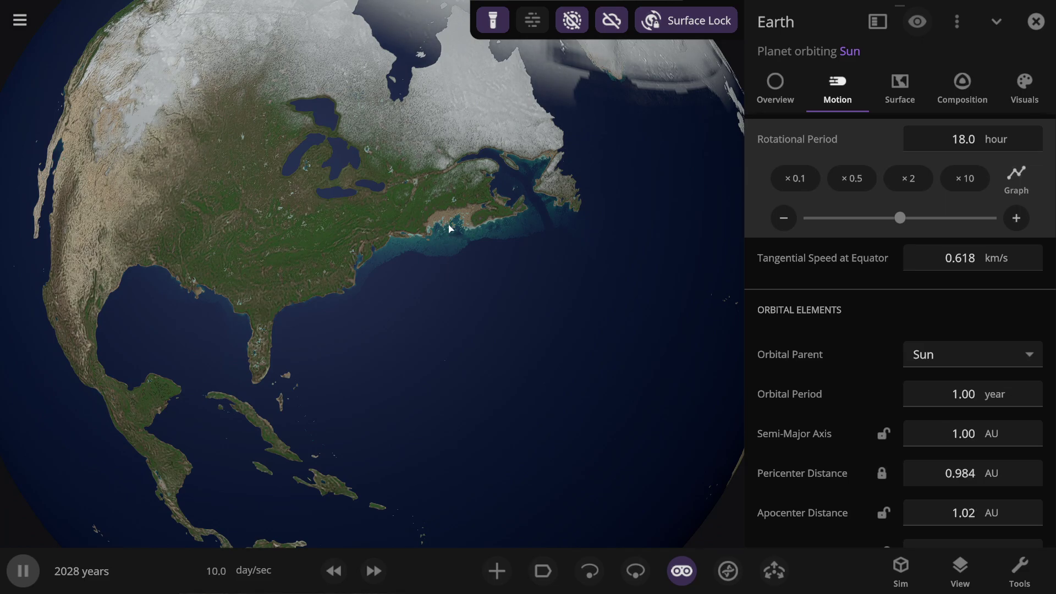
{"action": "left_click_drag", "start_coordinate": [483, 308], "coordinate": [485, 177]}
{"action": "left_click_drag", "start_coordinate": [500, 249], "coordinate": [369, 276]}
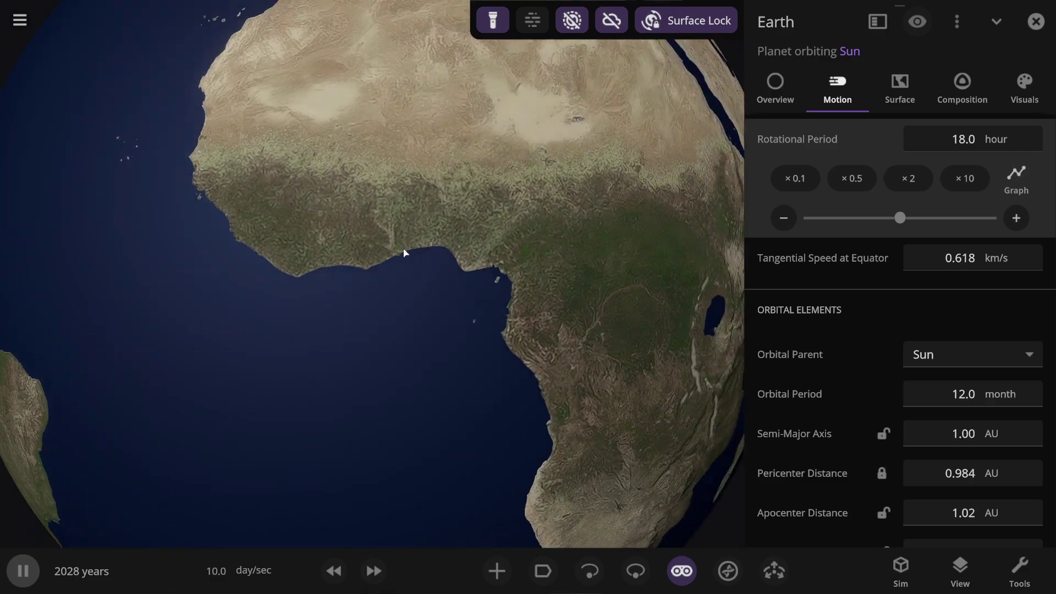
{"action": "scroll", "coordinate": [424, 254], "scroll_direction": "down", "scroll_amount": 5}
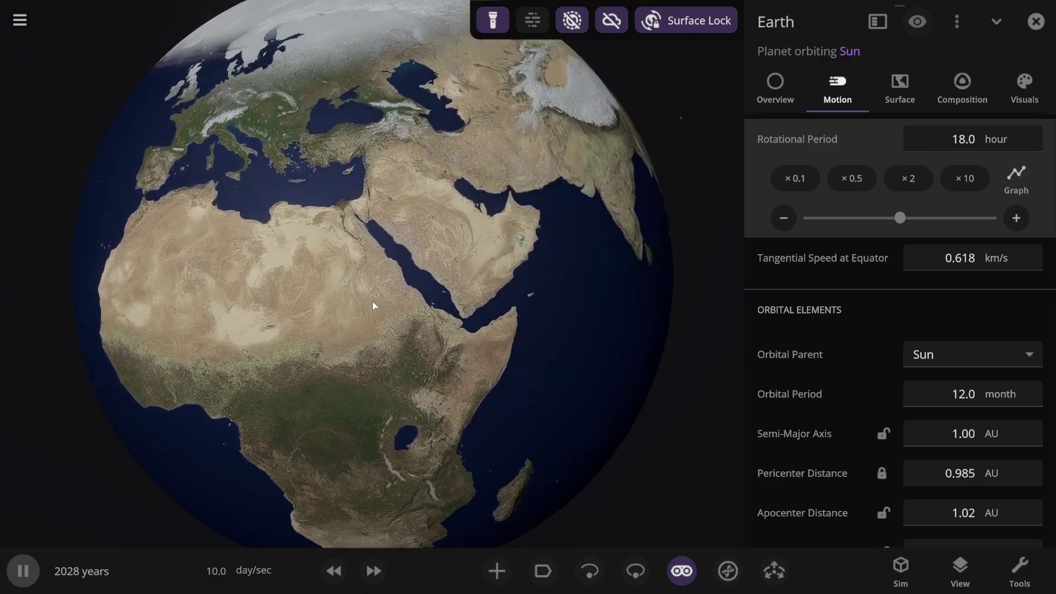
{"action": "scroll", "coordinate": [443, 240], "scroll_direction": "up", "scroll_amount": 5}
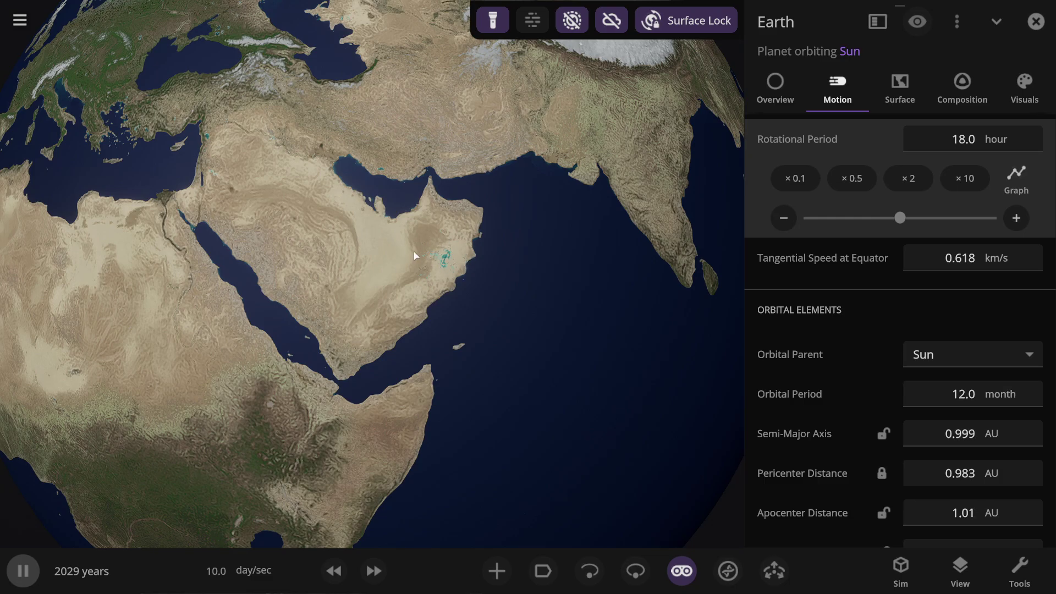
{"action": "left_click_drag", "start_coordinate": [413, 252], "coordinate": [507, 284]}
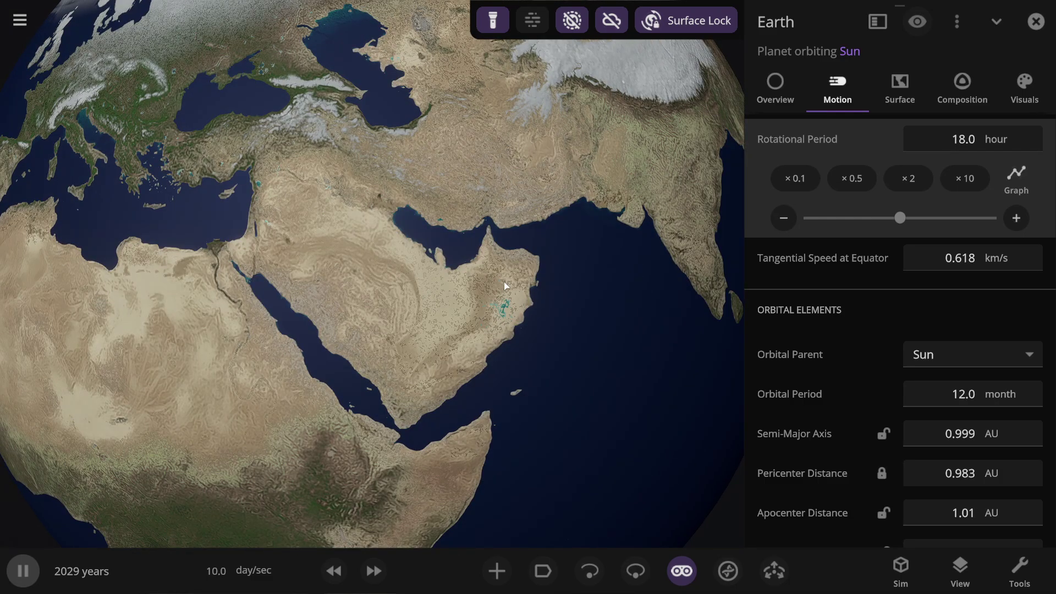
{"action": "left_click_drag", "start_coordinate": [387, 284], "coordinate": [388, 219]}
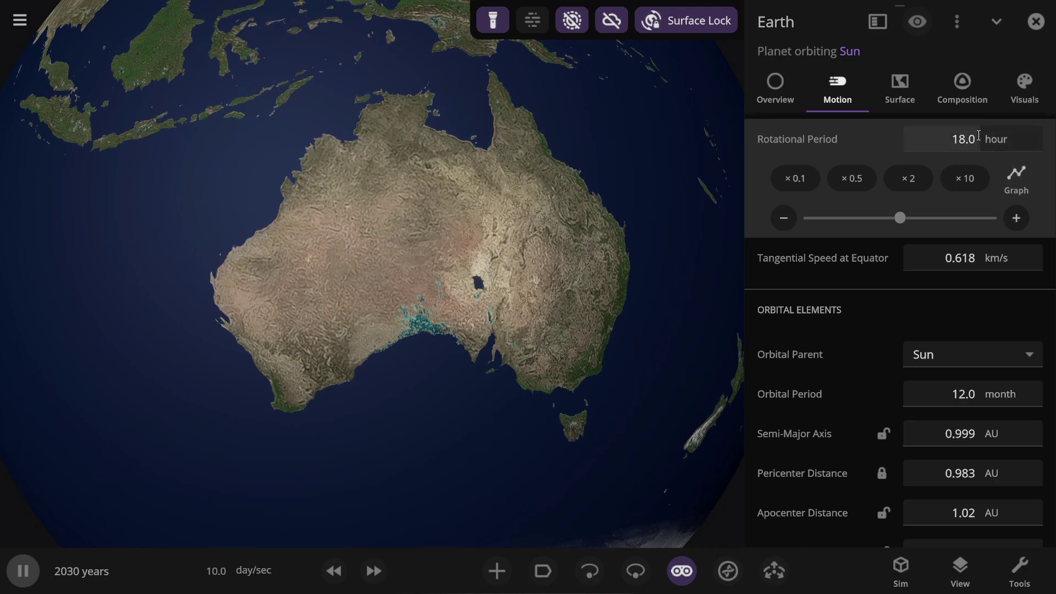
Step: Set Earth's rotational period to 16 hours and inspect the surface around Australia, Africa and North America
{"action": "type", "text": "1"}
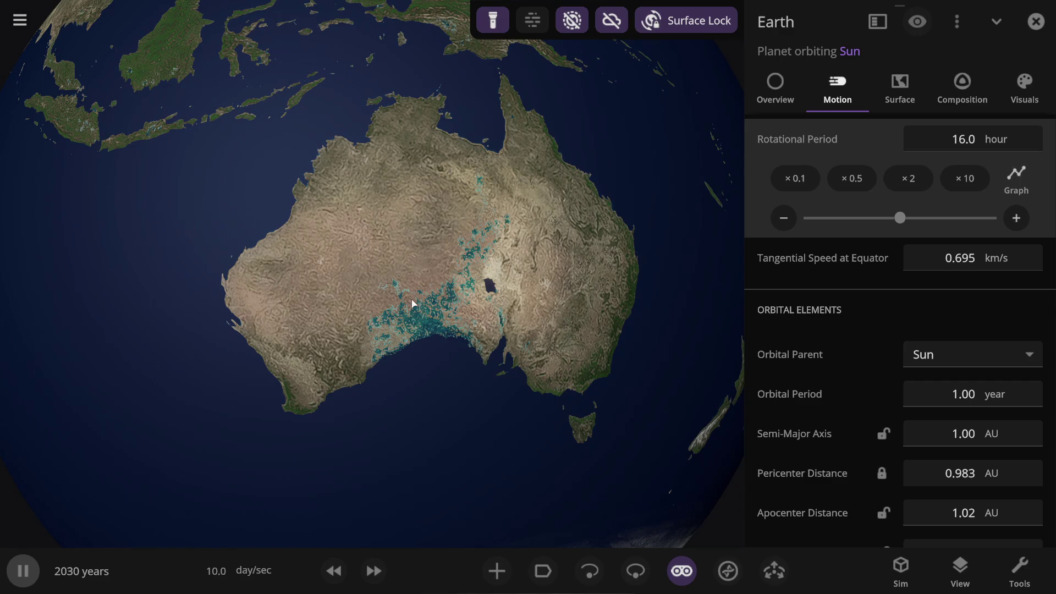
{"action": "left_click_drag", "start_coordinate": [413, 303], "coordinate": [613, 330]}
{"action": "scroll", "coordinate": [613, 330], "scroll_direction": "down", "scroll_amount": 5}
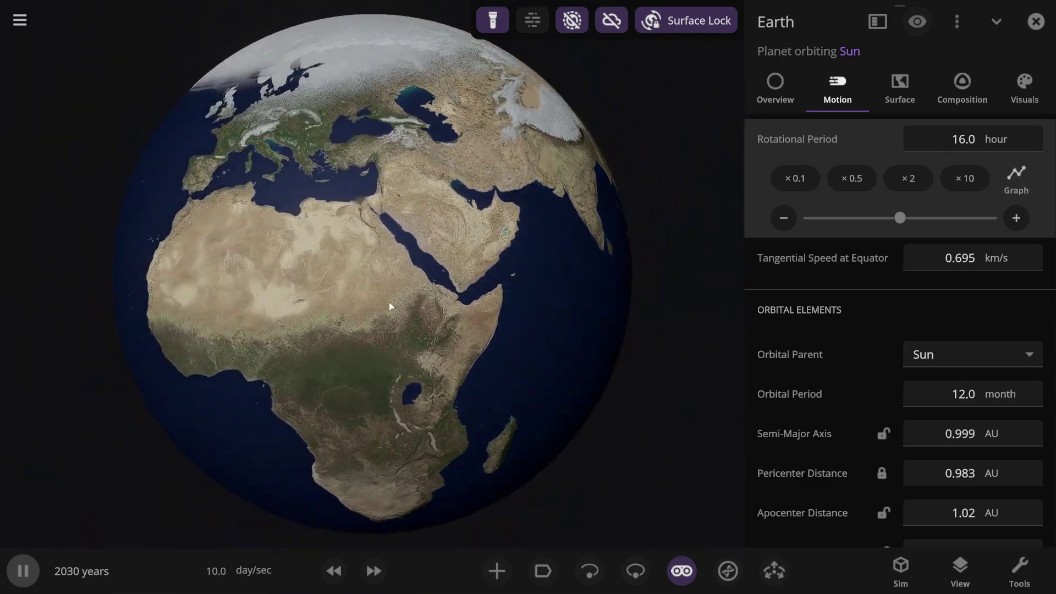
{"action": "left_click_drag", "start_coordinate": [394, 299], "coordinate": [476, 373]}
{"action": "scroll", "coordinate": [481, 365], "scroll_direction": "up", "scroll_amount": 5}
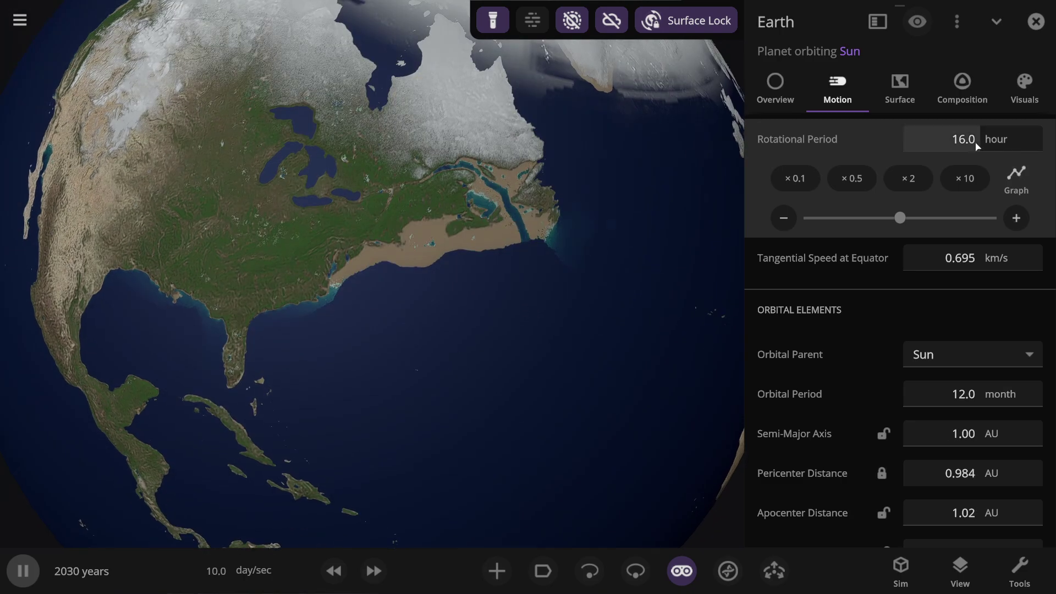
Step: Set Earth's rotational period to 14 hours and review its composition properties
{"action": "left_click", "coordinate": [929, 145]}
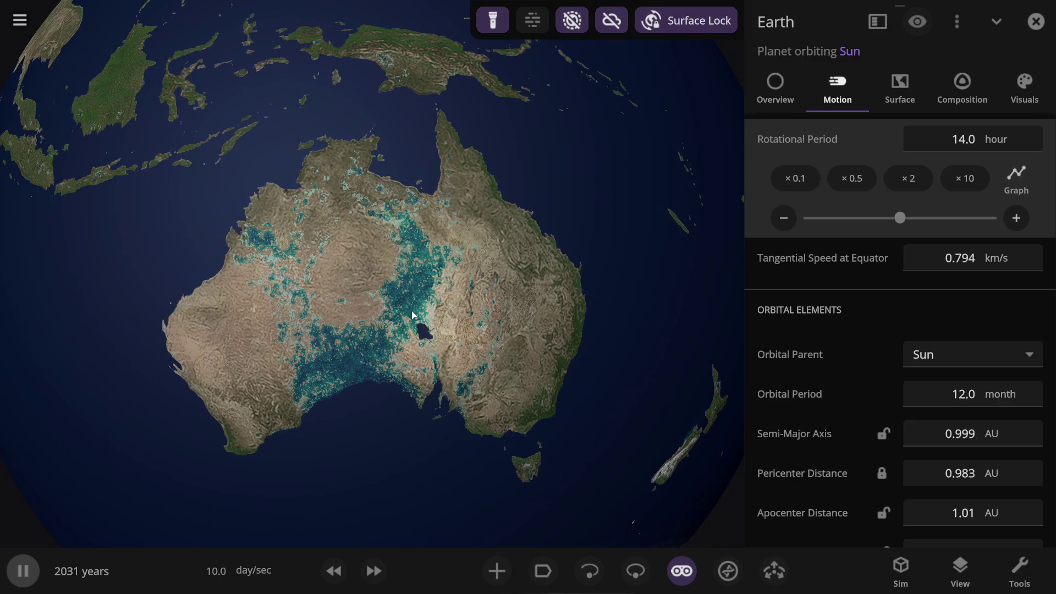
{"action": "left_click", "coordinate": [962, 88]}
{"action": "scroll", "coordinate": [927, 330], "scroll_direction": "down", "scroll_amount": 5}
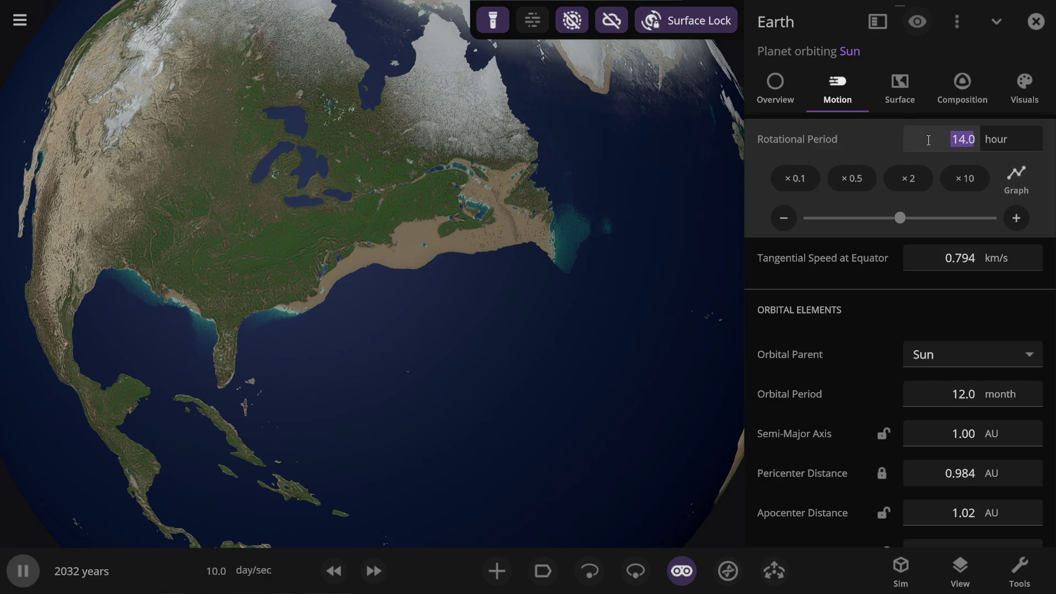
Step: Set Earth's rotational period to 12 hours and inspect central and southern Africa, including Madagascar
{"action": "type", "text": "12"}
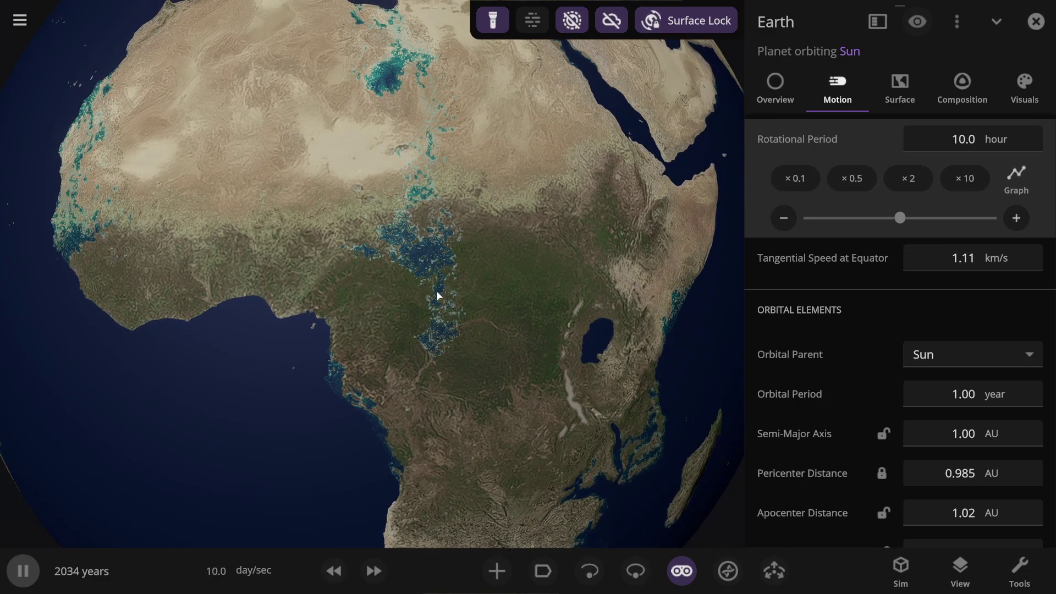
{"action": "left_click_drag", "start_coordinate": [432, 295], "coordinate": [365, 231]}
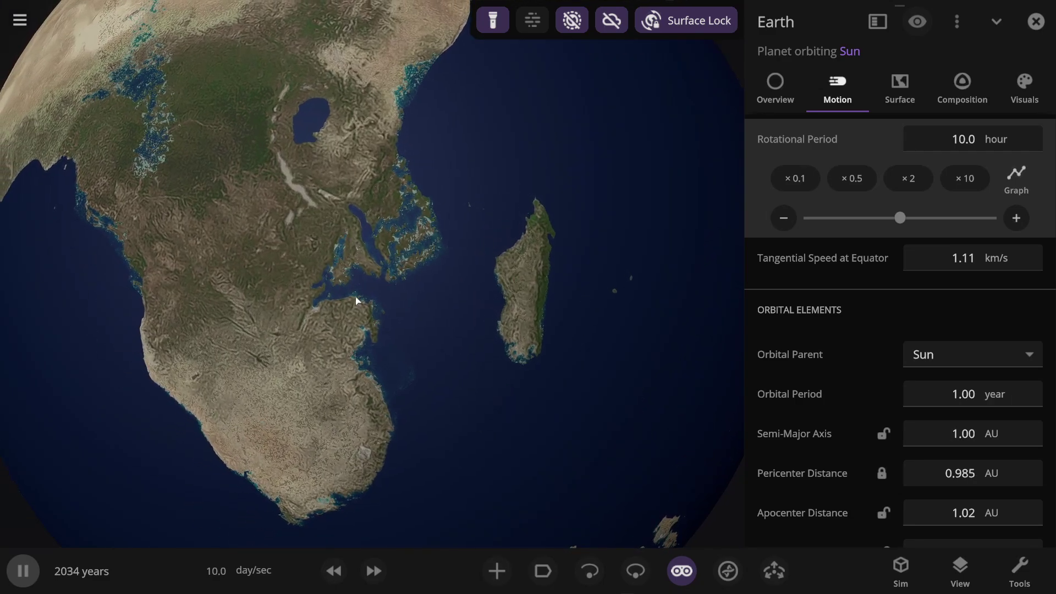
{"action": "left_click_drag", "start_coordinate": [428, 290], "coordinate": [297, 325]}
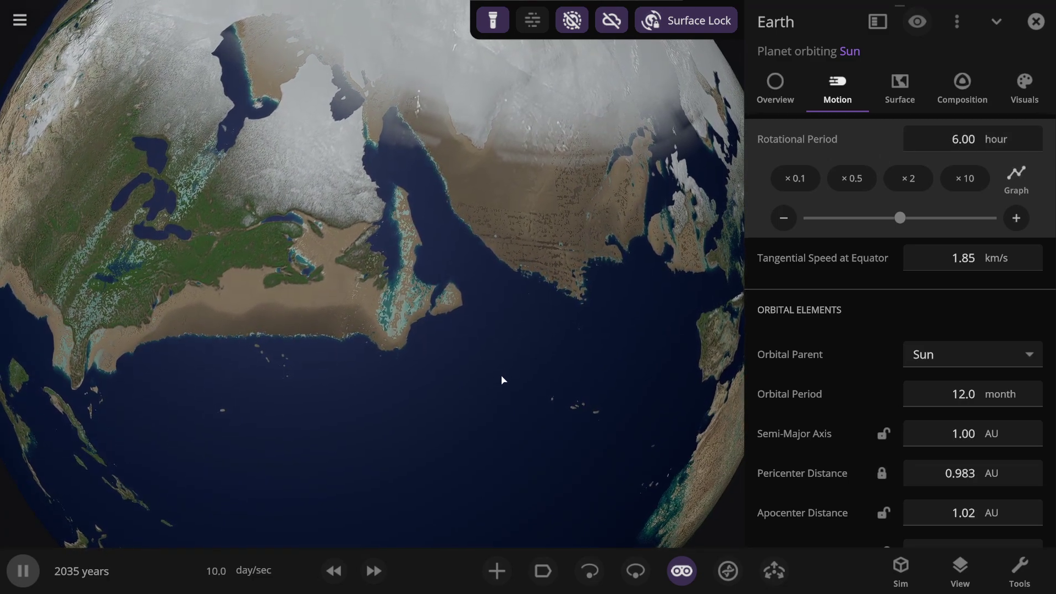
Step: Examine the North Atlantic, northwest Africa, South America and the southern polar region at the 6-hour rotational period
{"action": "left_click_drag", "start_coordinate": [586, 289], "coordinate": [502, 278]}
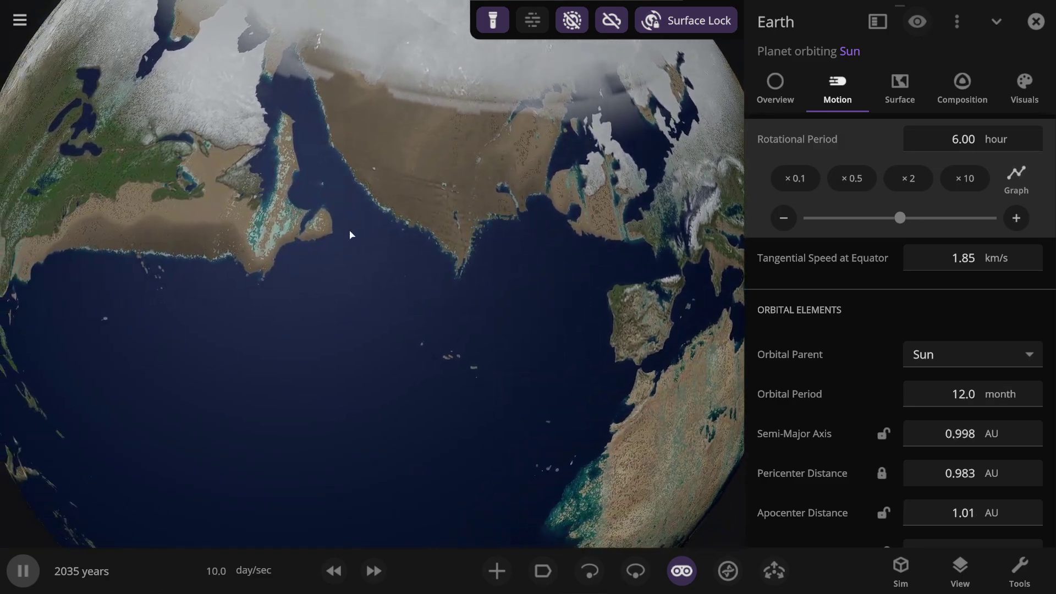
{"action": "left_click_drag", "start_coordinate": [506, 242], "coordinate": [393, 198]}
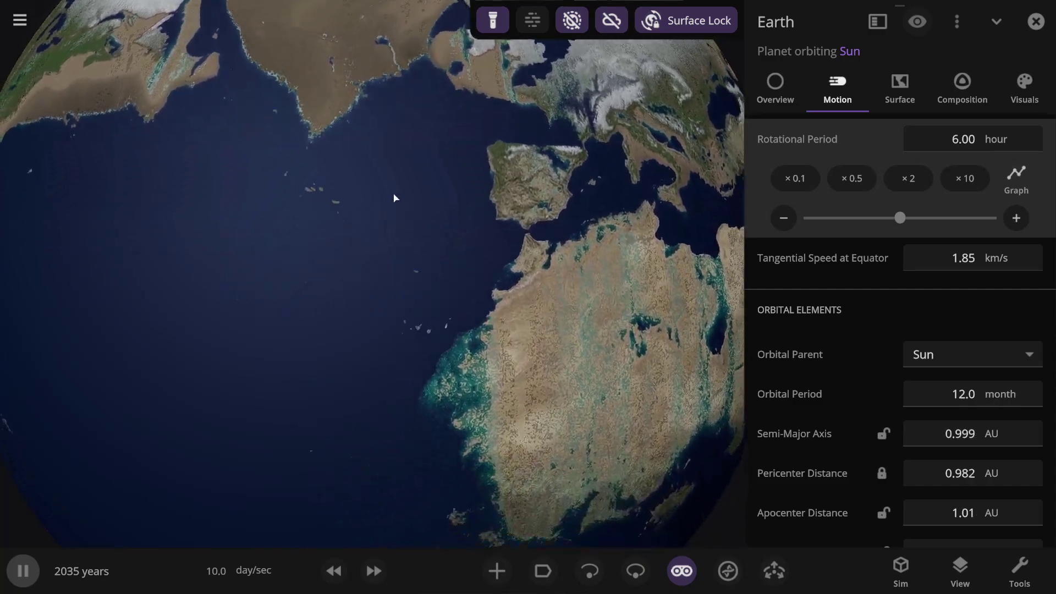
{"action": "scroll", "coordinate": [464, 279], "scroll_direction": "down", "scroll_amount": 3}
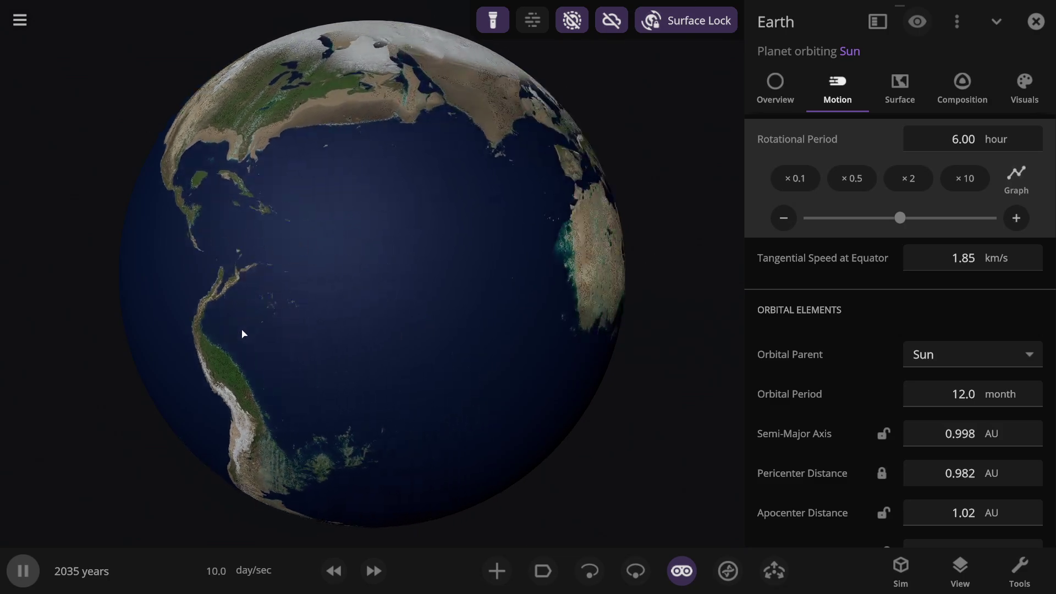
{"action": "left_click_drag", "start_coordinate": [390, 297], "coordinate": [354, 278]}
{"action": "scroll", "coordinate": [613, 202], "scroll_direction": "up", "scroll_amount": 5}
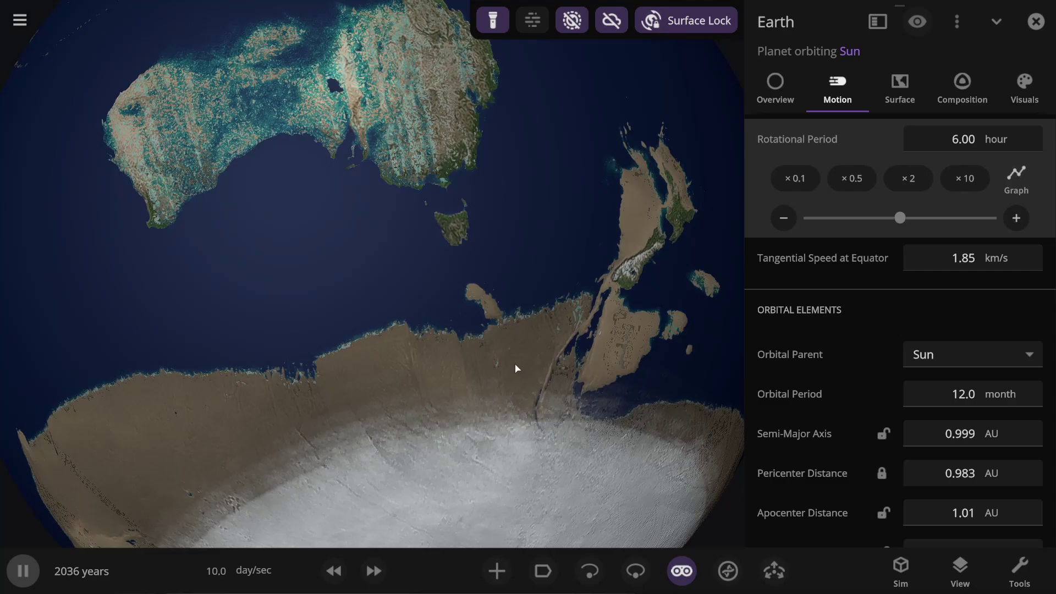
Step: Set Earth's rotational period to 4 hours and inspect Africa, the Americas and the southern polar region
{"action": "left_click", "coordinate": [919, 143]}
{"action": "type", "text": "4"}
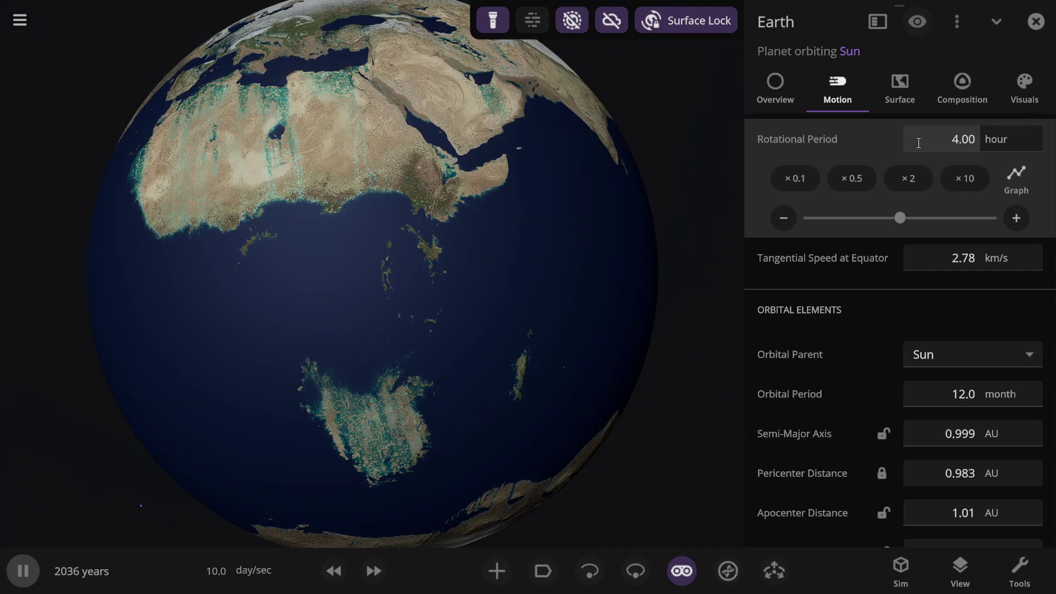
{"action": "left_click_drag", "start_coordinate": [403, 302], "coordinate": [454, 333]}
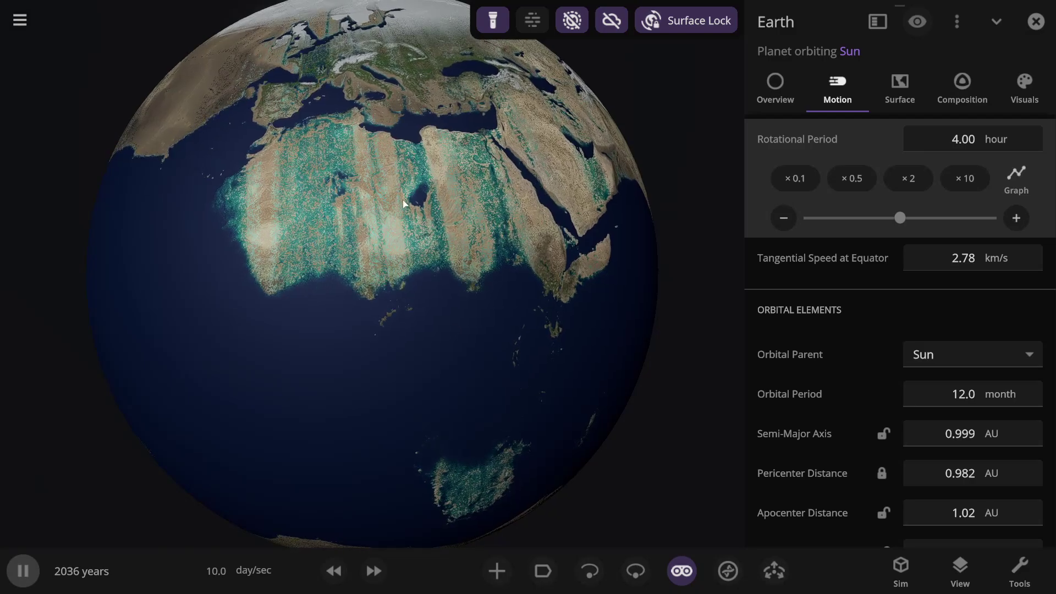
{"action": "left_click_drag", "start_coordinate": [385, 295], "coordinate": [538, 302]}
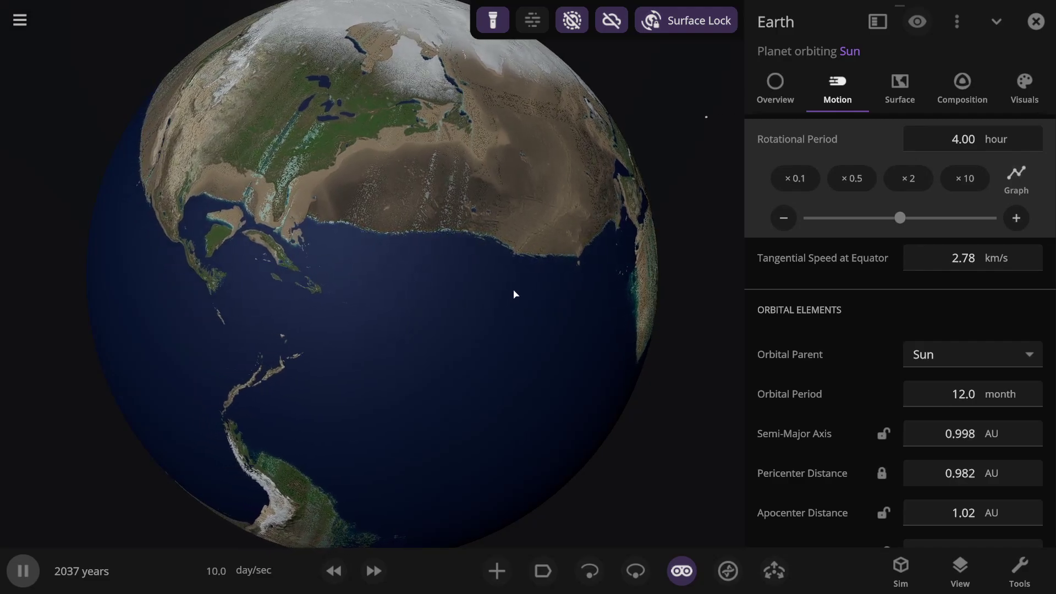
{"action": "left_click_drag", "start_coordinate": [515, 294], "coordinate": [502, 141]}
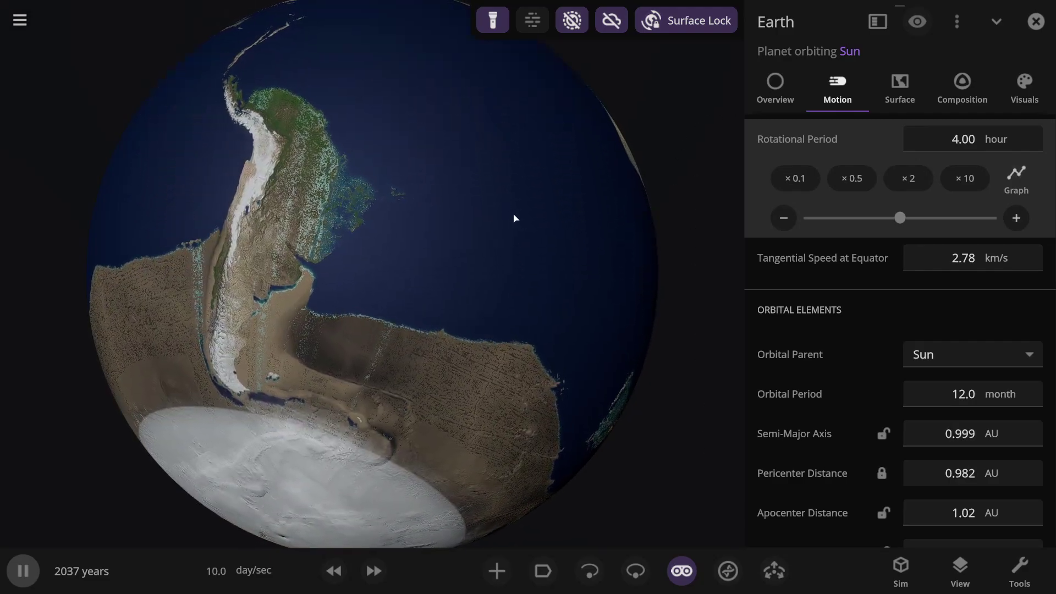
{"action": "left_click_drag", "start_coordinate": [514, 219], "coordinate": [523, 294]}
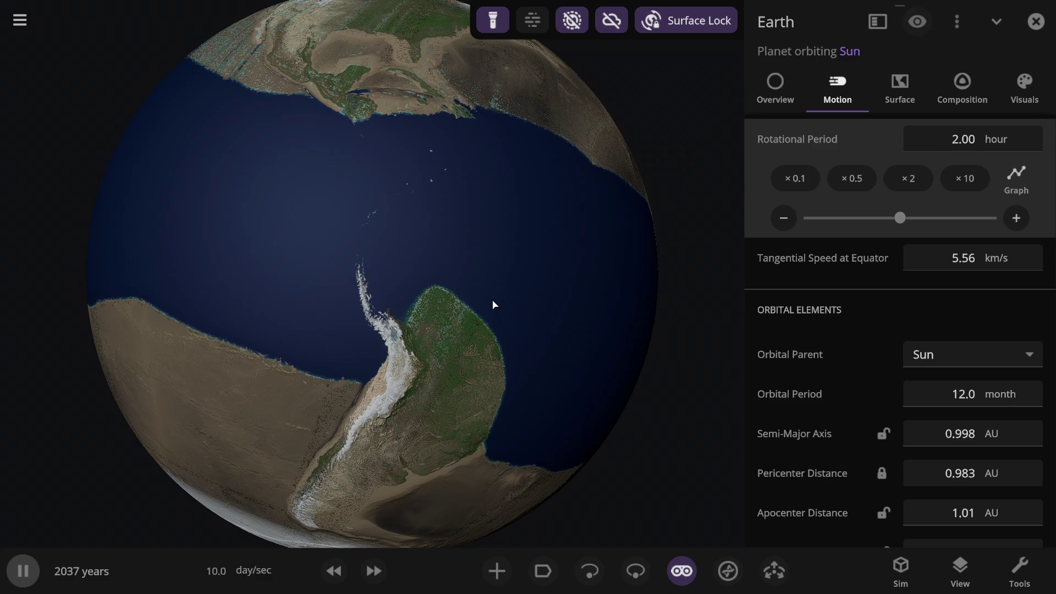
Step: Inspect the Americas at the 2-hour rotational period and turn off the atmosphere and cloud display again
{"action": "left_click_drag", "start_coordinate": [467, 286], "coordinate": [487, 339]}
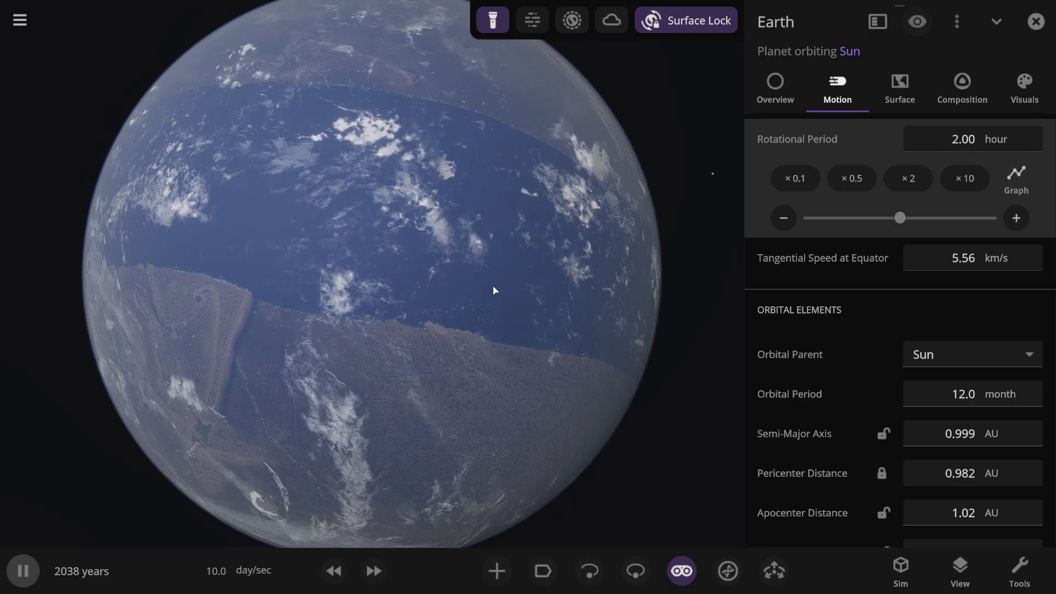
{"action": "left_click", "coordinate": [572, 20]}
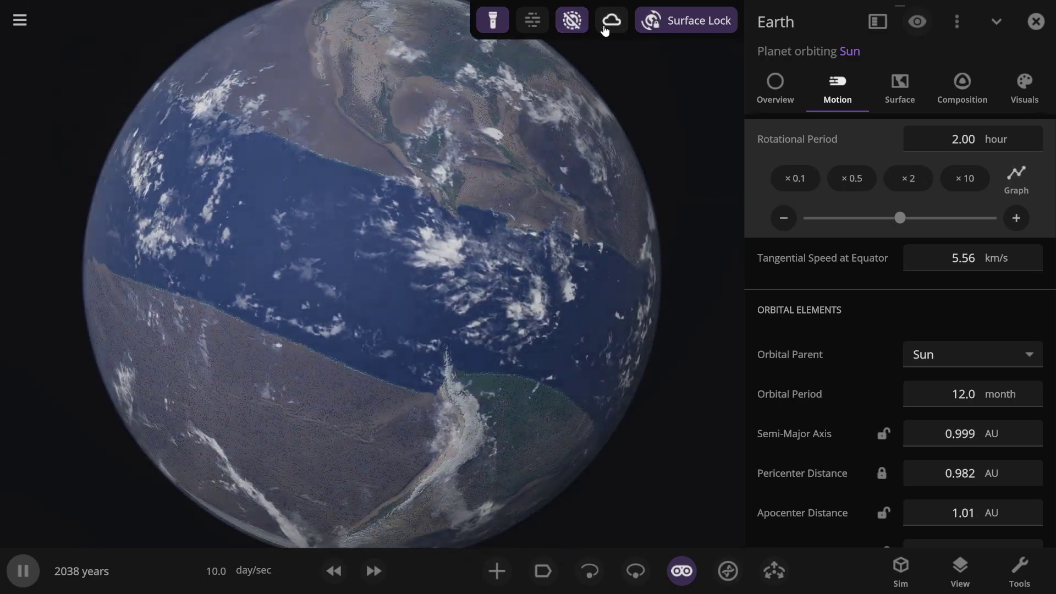
{"action": "left_click", "coordinate": [608, 26]}
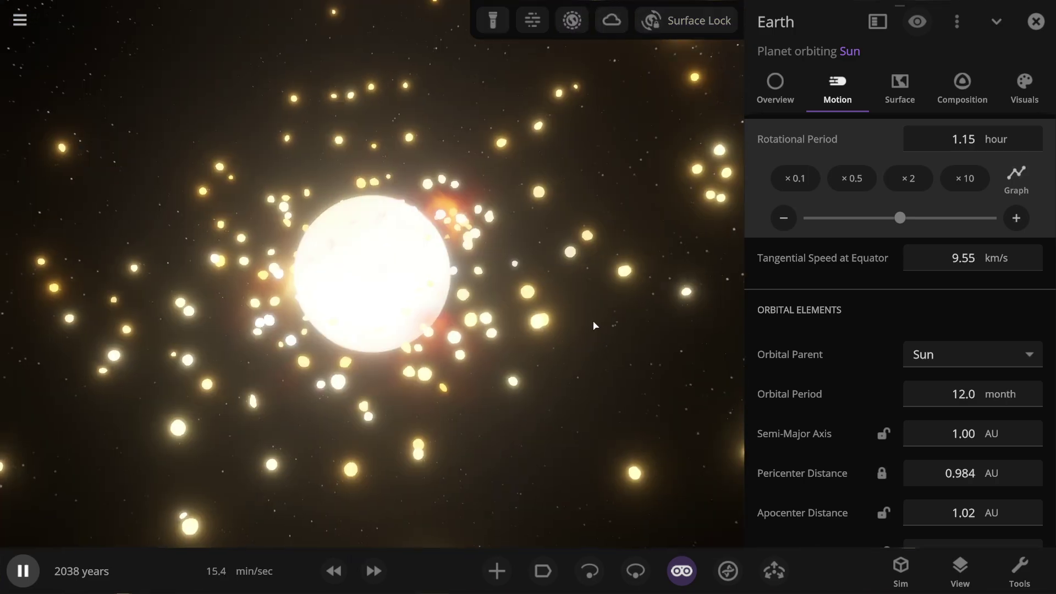
Step: Inspect the glowing Earth and its surrounding debris, and check its mass, radius, density and average temperature
{"action": "left_click_drag", "start_coordinate": [594, 326], "coordinate": [484, 388]}
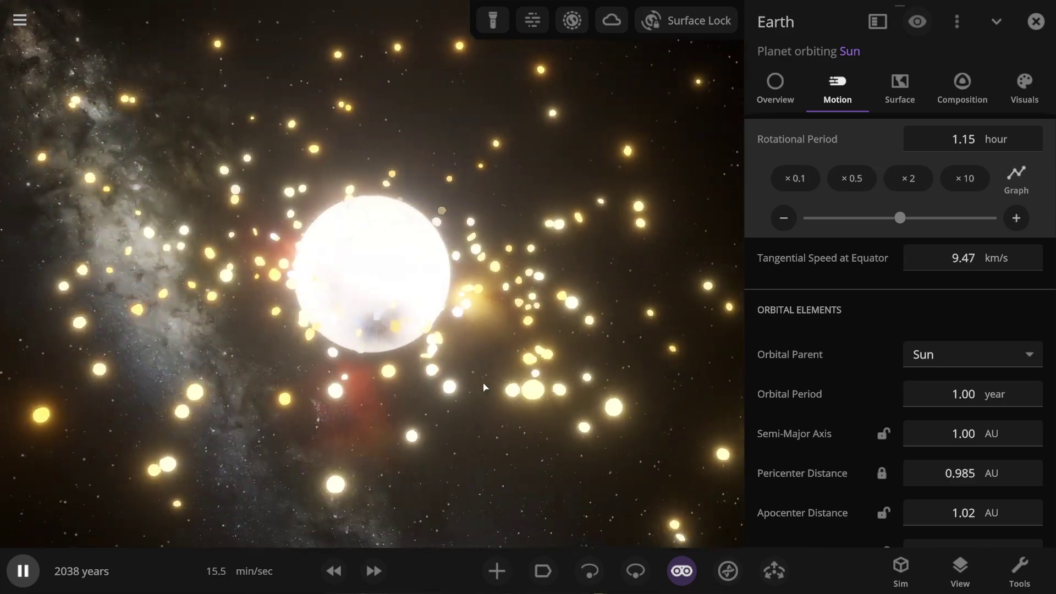
{"action": "left_click", "coordinate": [775, 88]}
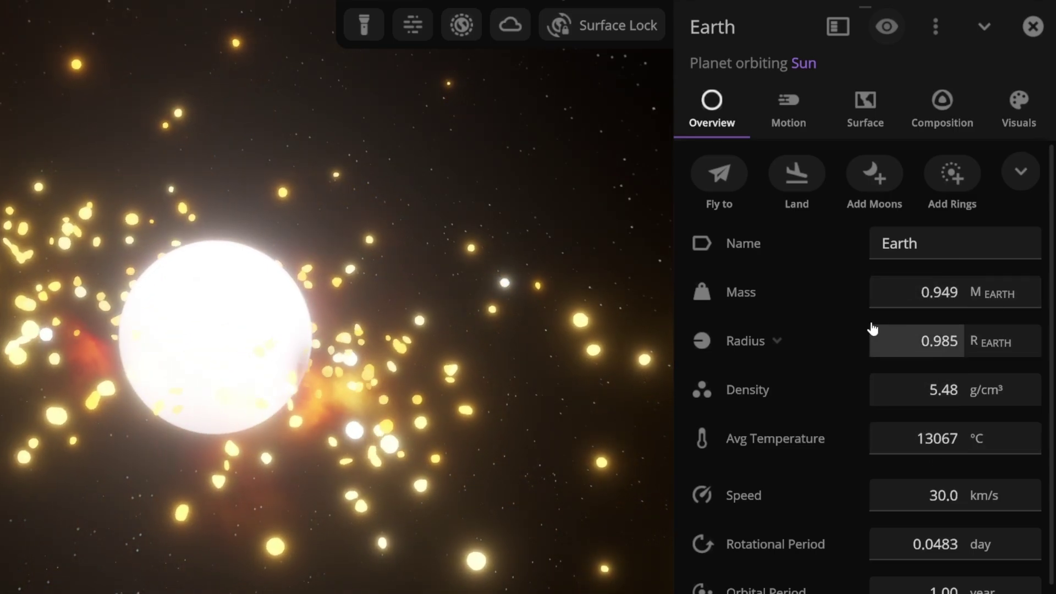
{"action": "left_click", "coordinate": [788, 110]}
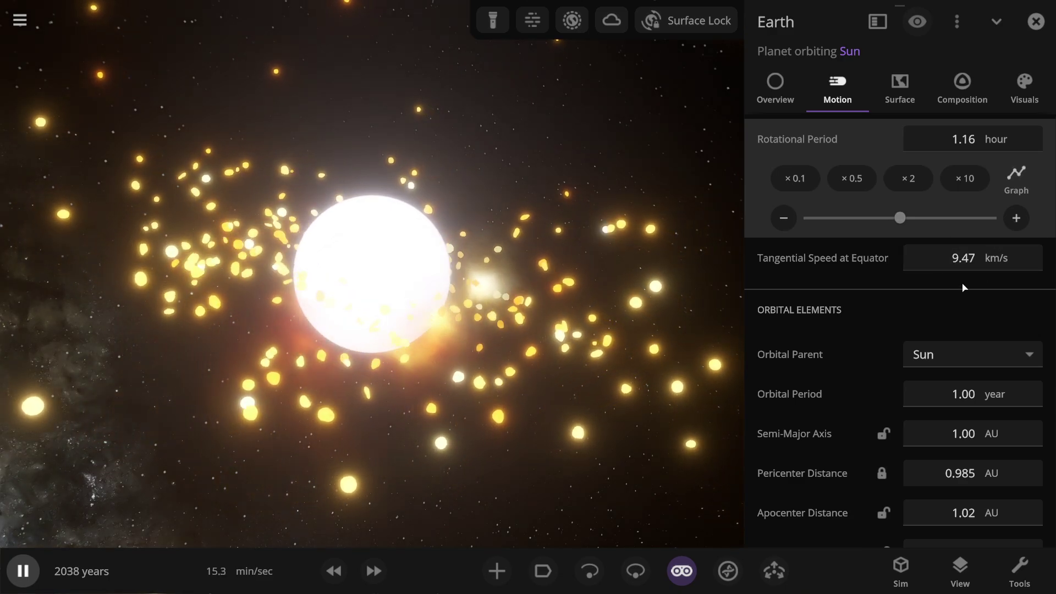
Step: Set Earth's rotational period to 50 minutes and observe the effect on the planet
{"action": "left_click", "coordinate": [923, 138]}
{"action": "type", "text": "50.9"}
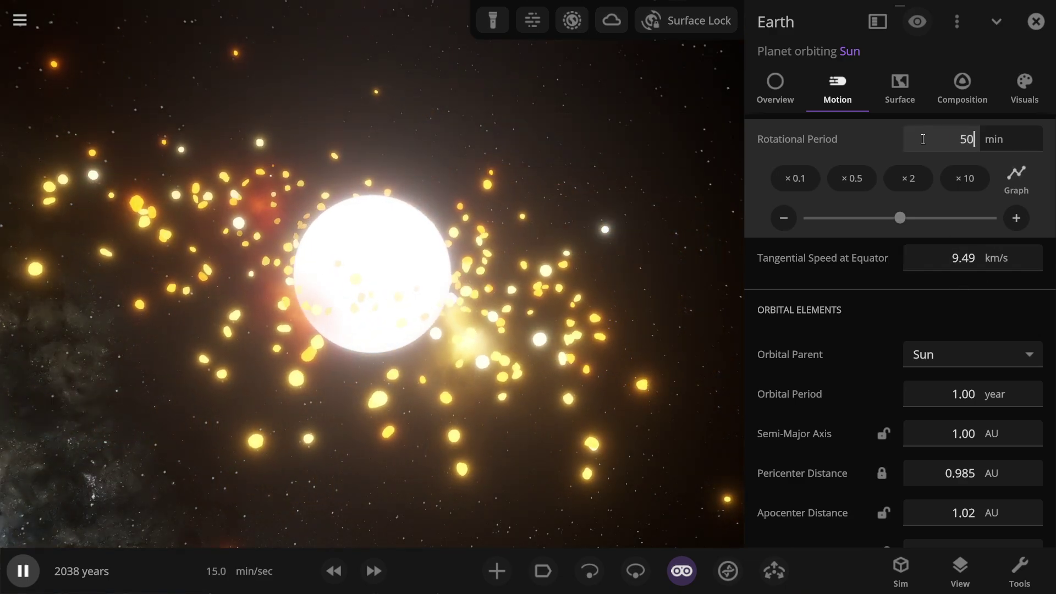
{"action": "key", "text": "Return"}
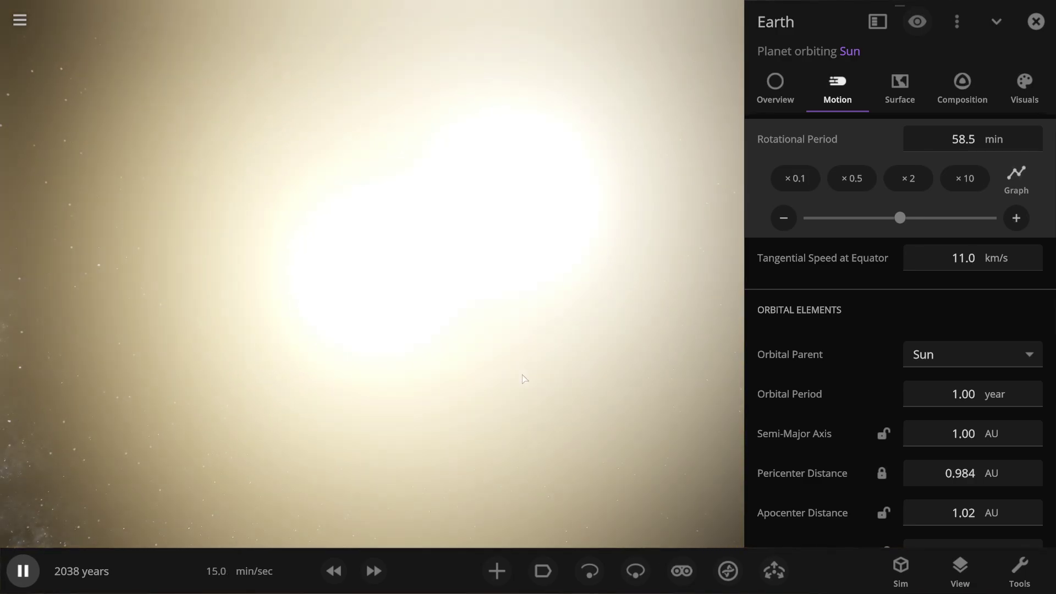
{"action": "left_click", "coordinate": [681, 572]}
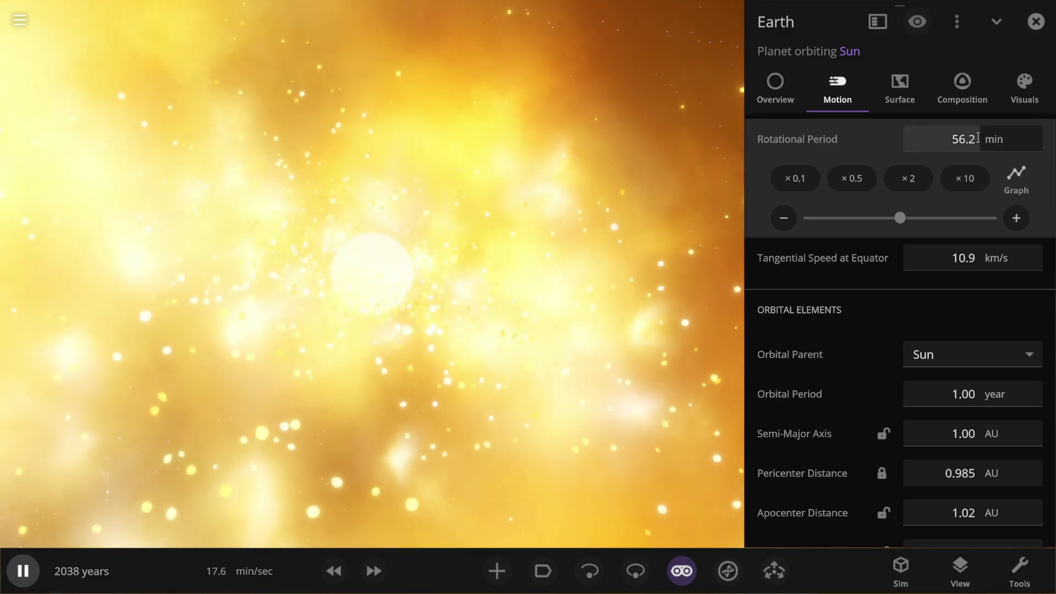
Step: Shorten Earth's rotational period further and check its mass, radius, density and average temperature
{"action": "left_click_drag", "start_coordinate": [978, 138], "coordinate": [927, 137]}
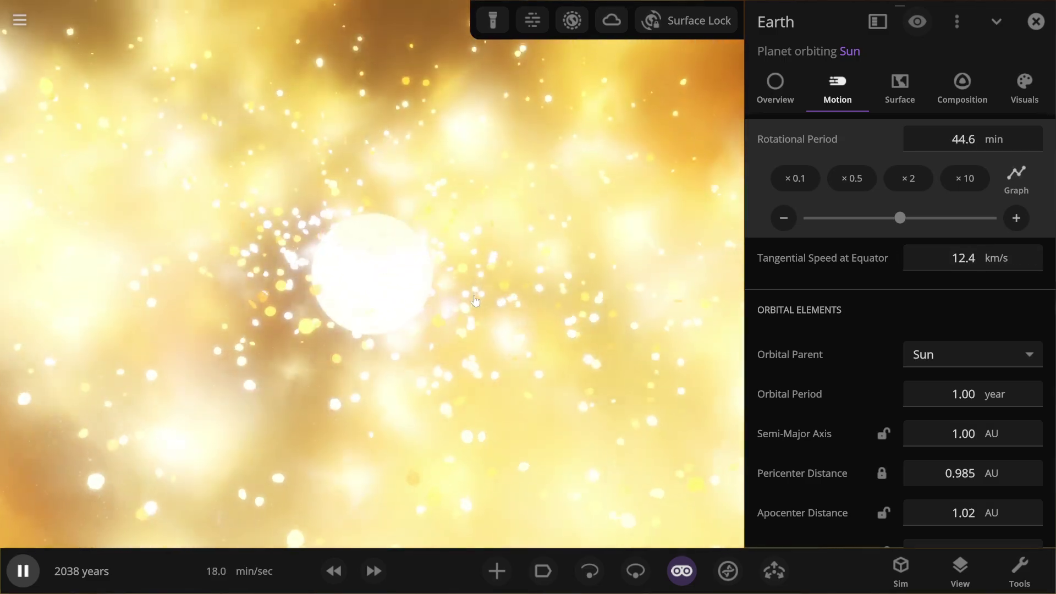
{"action": "left_click", "coordinate": [775, 85]}
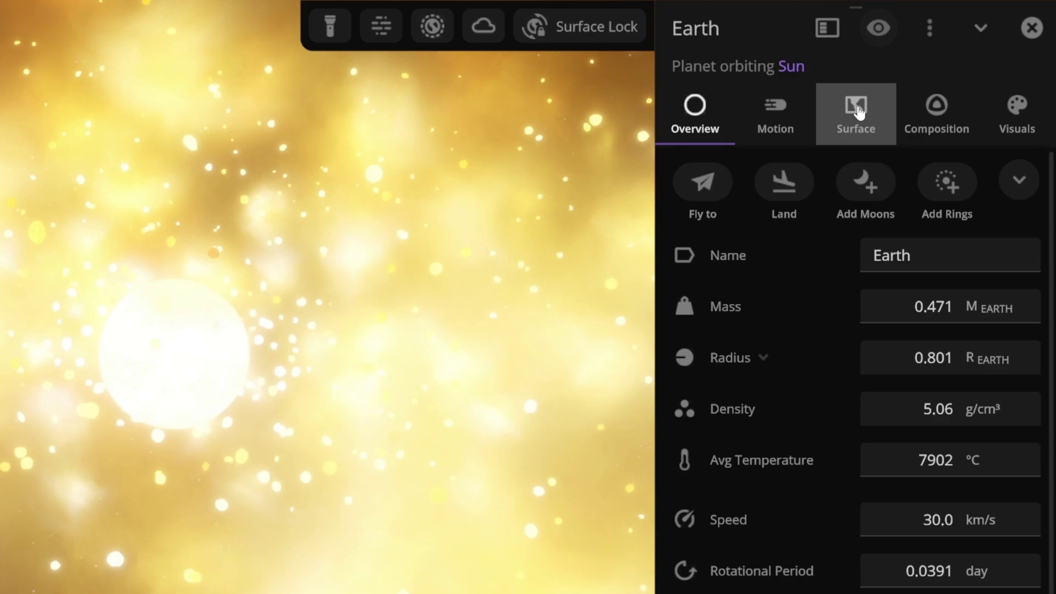
{"action": "left_click", "coordinate": [858, 110]}
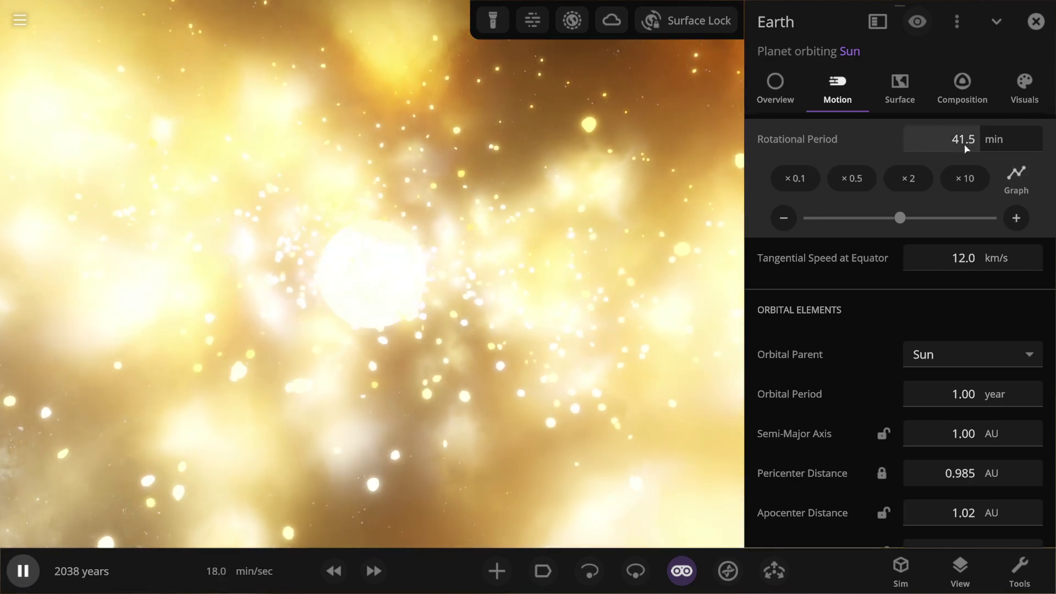
Step: Set Earth's rotational period to 25 minutes and observe the effect on the planet
{"action": "left_click", "coordinate": [923, 139]}
{"action": "type", "text": "25"}
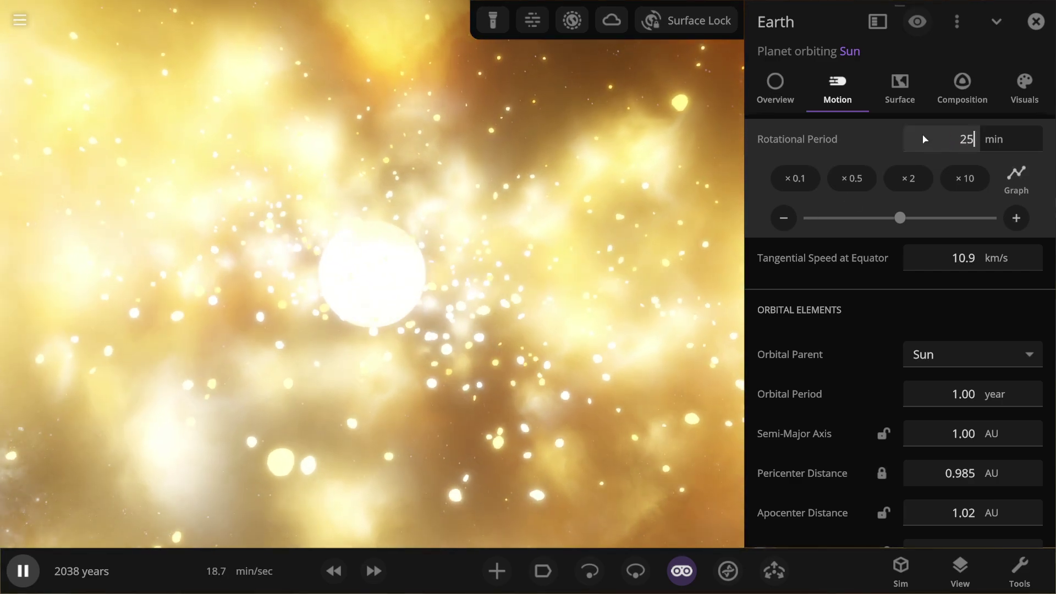
{"action": "key", "text": "Return"}
{"action": "key", "text": "Tab"}
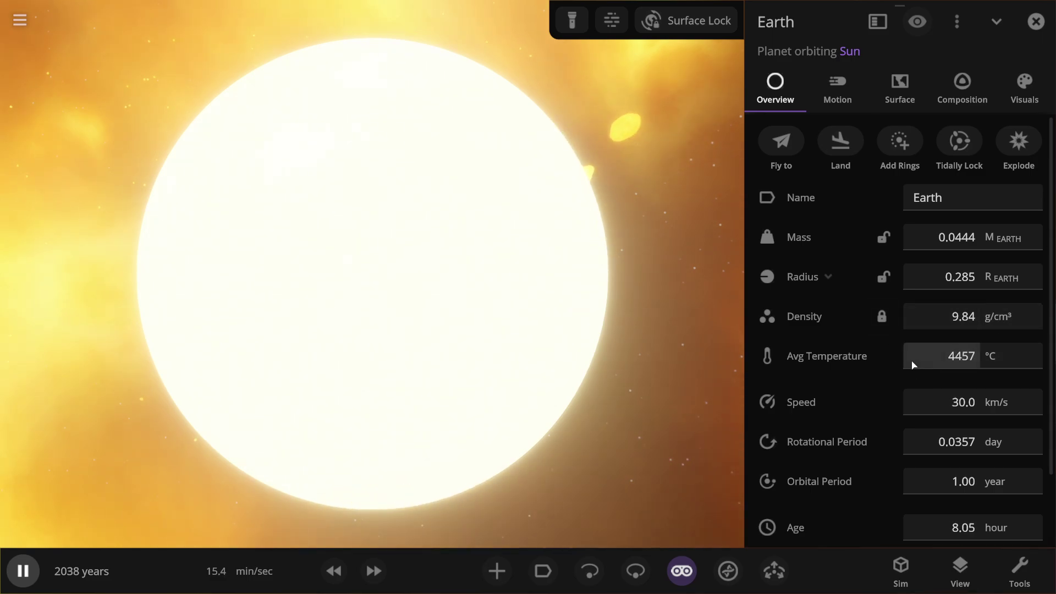
Step: Return to Earth's motion properties, shorten the rotational period to 15 minutes and close the planet's properties
{"action": "left_click", "coordinate": [957, 441]}
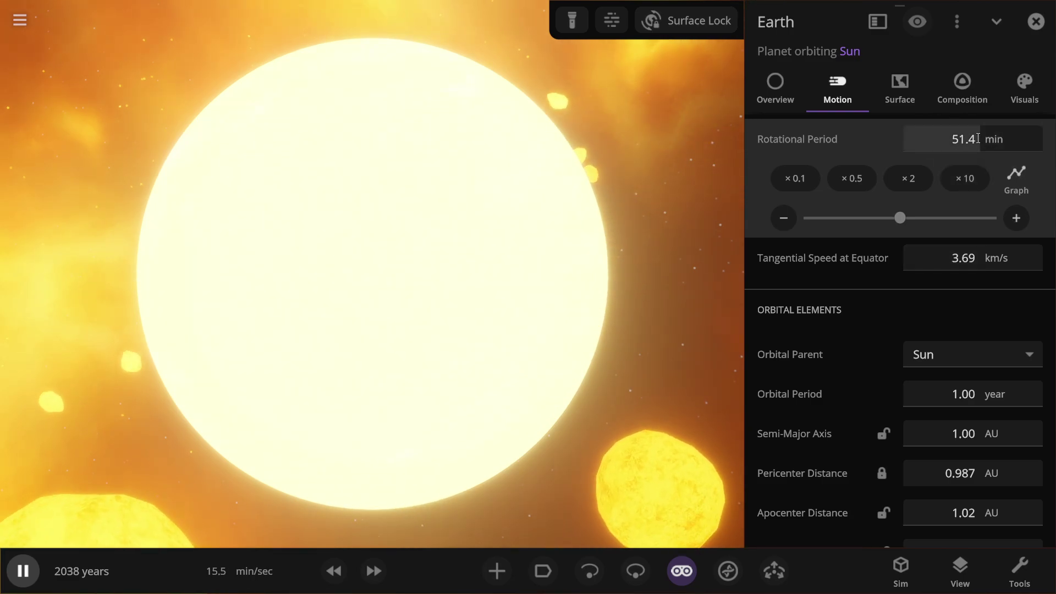
{"action": "left_click", "coordinate": [931, 137]}
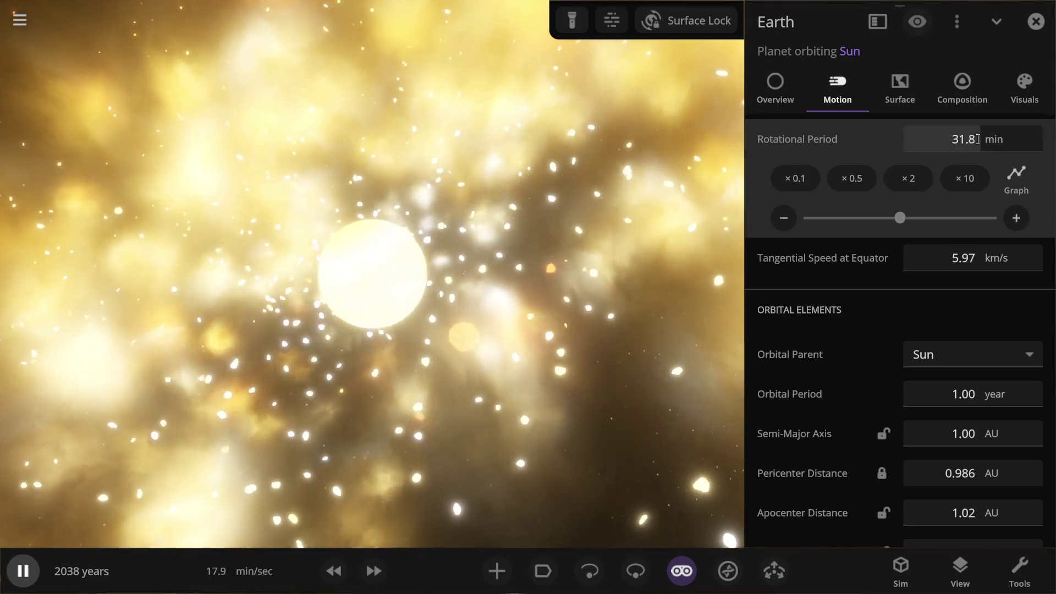
{"action": "left_click", "coordinate": [978, 139]}
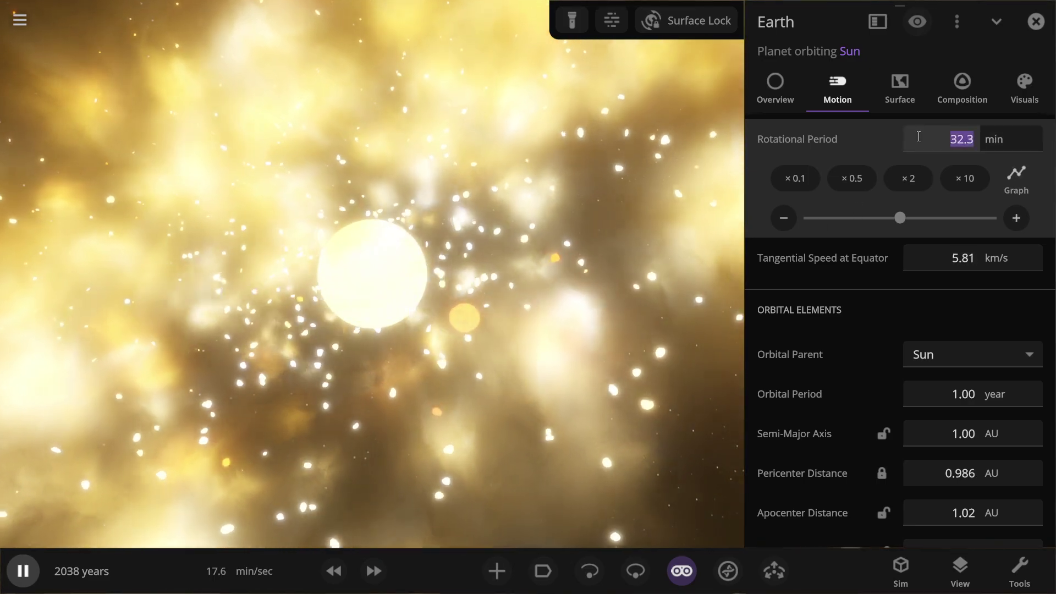
{"action": "type", "text": "15"}
{"action": "key", "text": "Return"}
{"action": "scroll", "coordinate": [919, 141], "scroll_direction": "down", "scroll_amount": 1}
{"action": "key", "text": "Escape"}
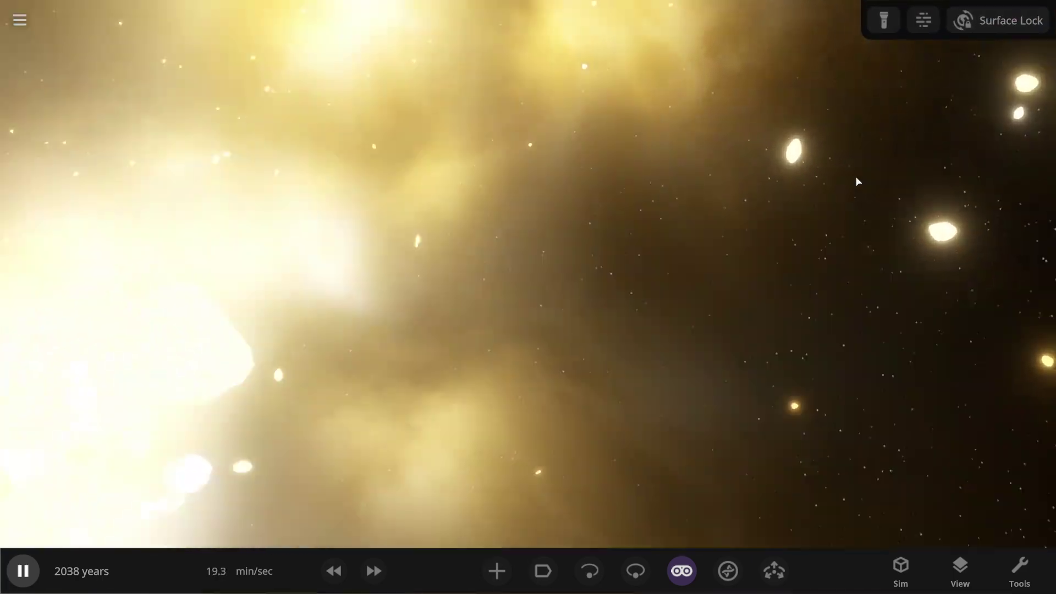